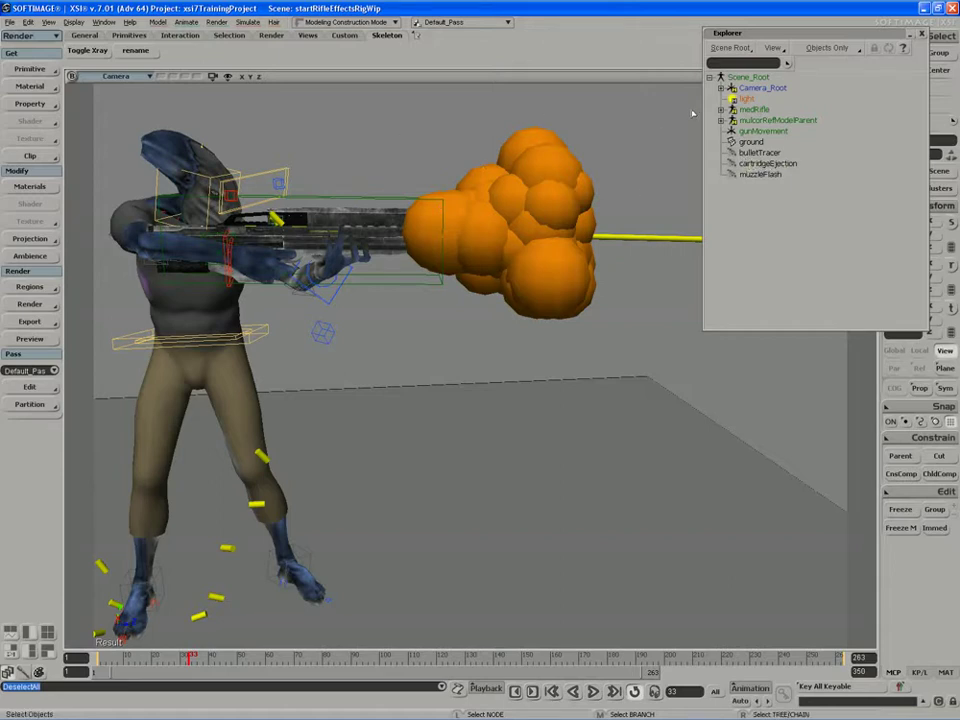
# Step: Select the LaserBlastEmission object inside the medRifle model's rifleSRT hierarchy
pyautogui.click(720, 109)
pyautogui.click(731, 120)
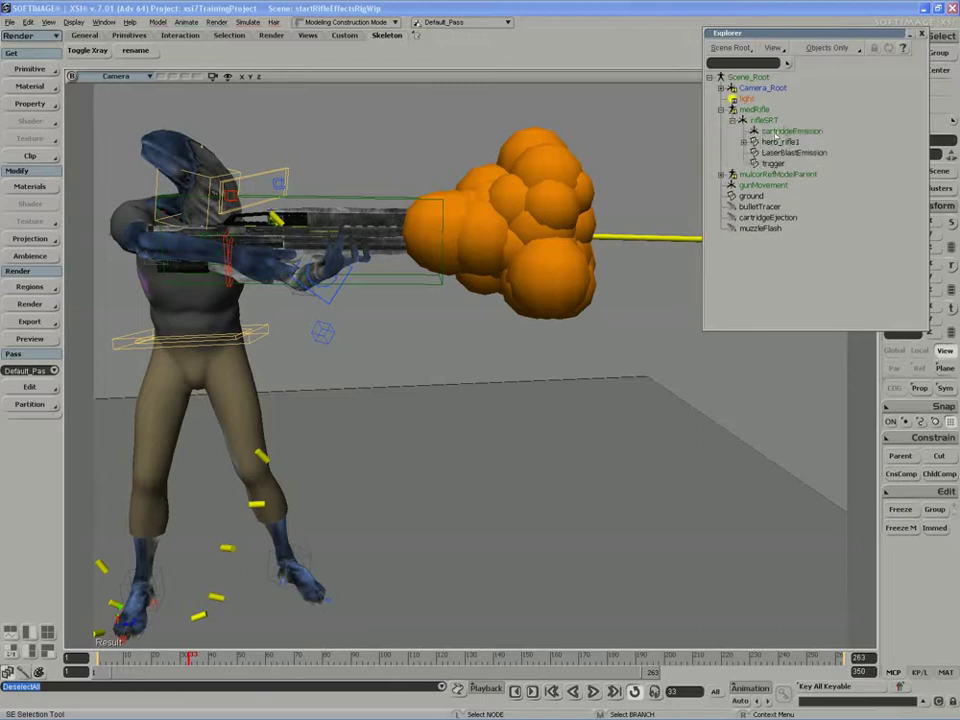
pyautogui.click(790, 152)
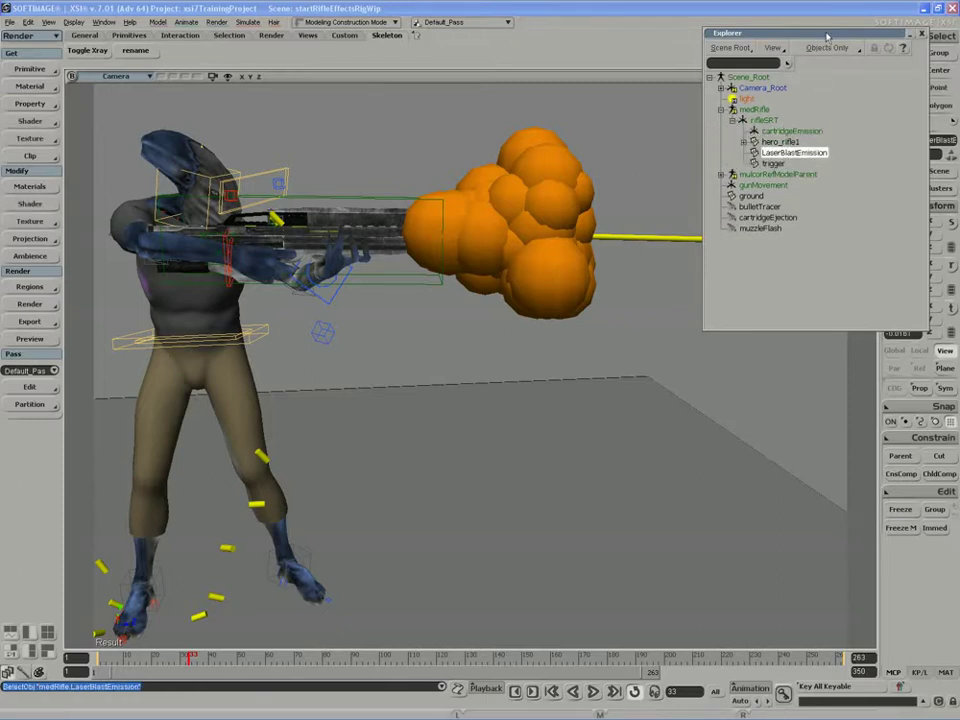
# Step: Switch the Camera view to wireframe and frame LaserBlastEmission at the rifle's muzzle, keeping the Explorer clear of the barrel
pyautogui.moveTo(880, 34); pyautogui.dragTo(875, 139)
pyautogui.click(835, 77)
pyautogui.click(771, 213)
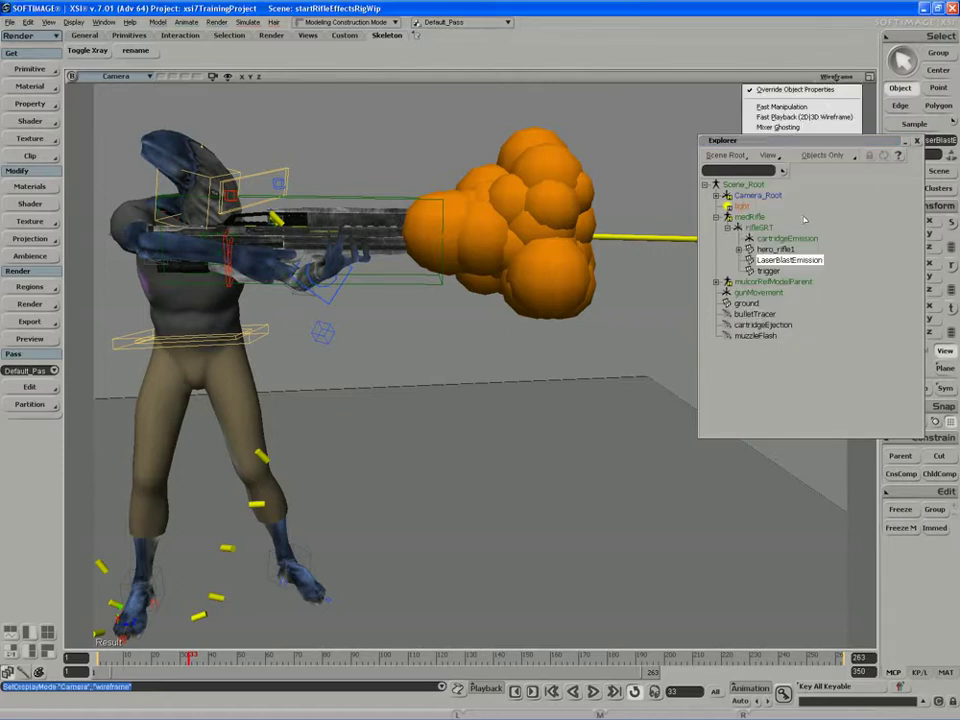
pyautogui.press('f')
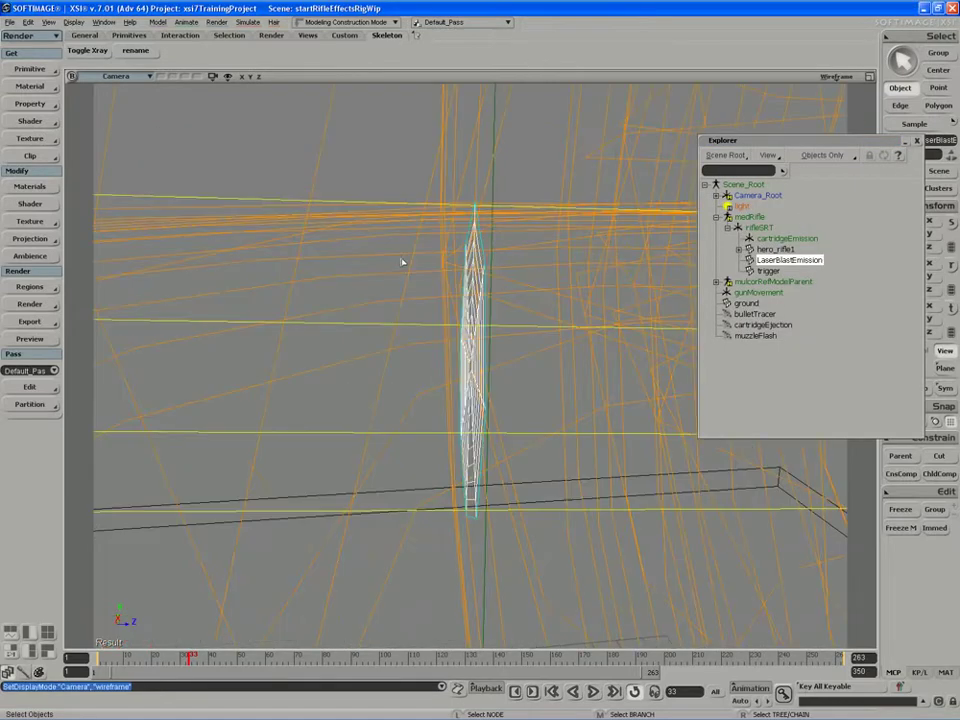
pyautogui.press('s')
pyautogui.moveTo(403, 261); pyautogui.dragTo(388, 268, button='middle')
pyautogui.moveTo(388, 268); pyautogui.dragTo(409, 284, button='right')
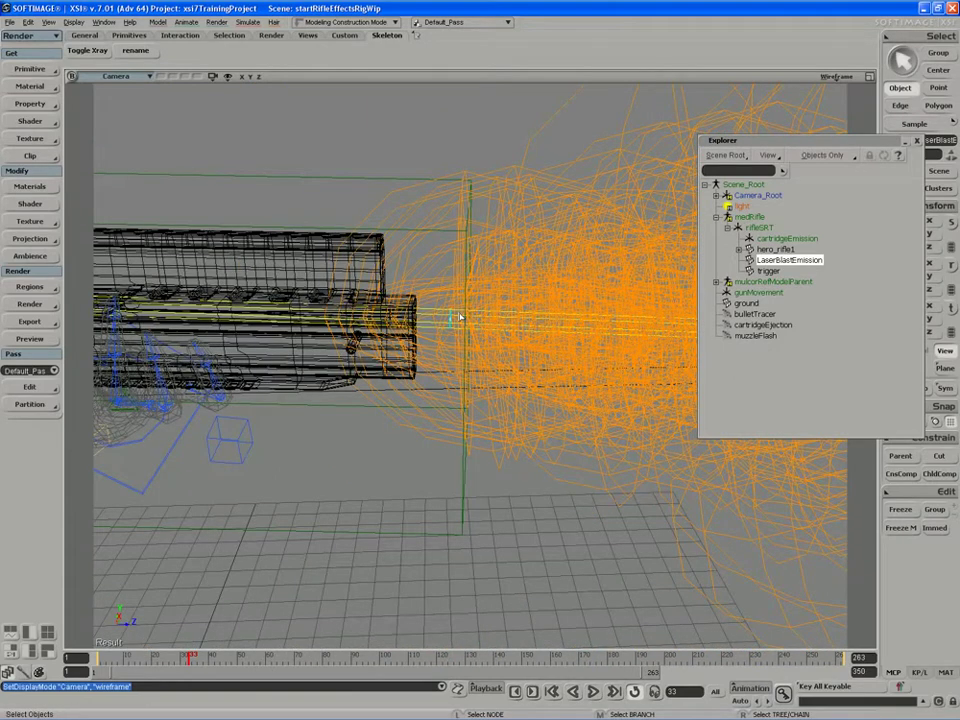
pyautogui.moveTo(760, 140); pyautogui.dragTo(657, 230)
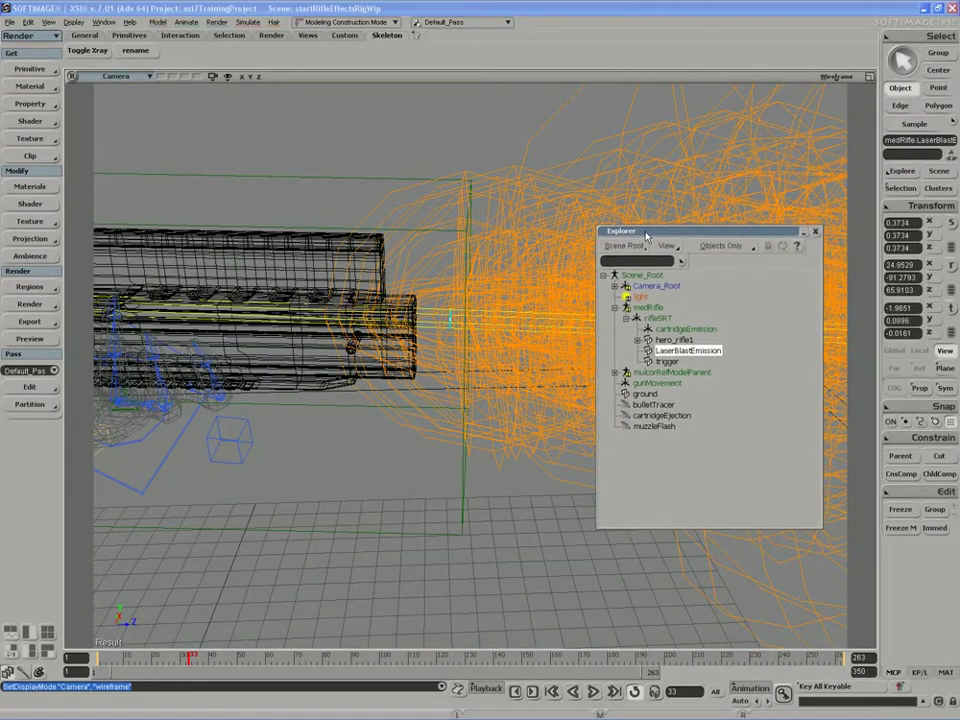
# Step: Create a point light and rename it gunMuzzleBlastLight
pyautogui.click(29, 69)
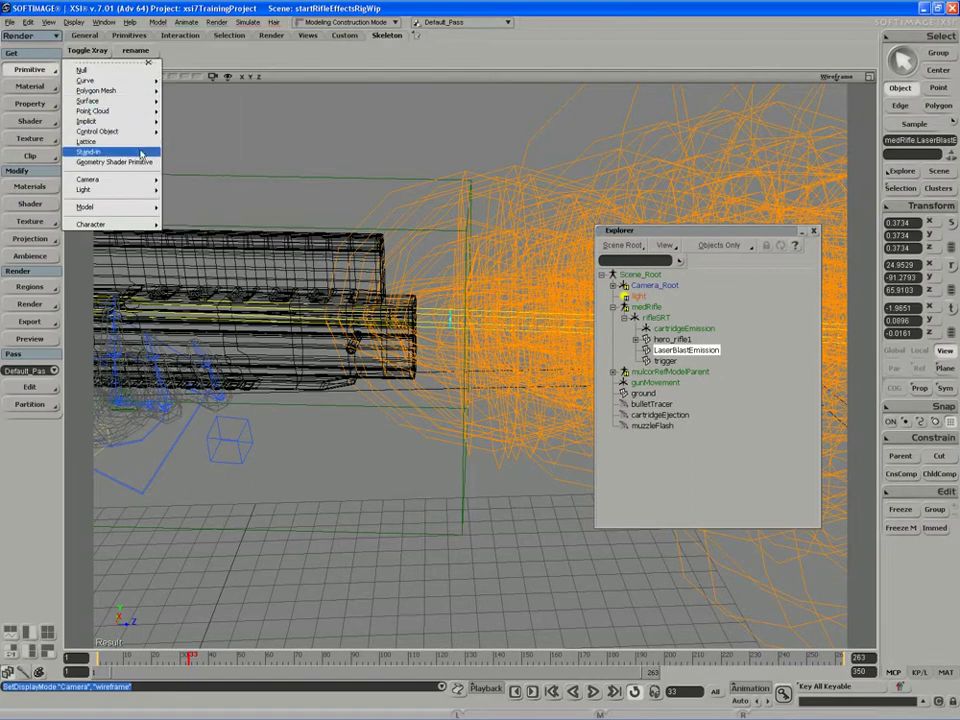
pyautogui.moveTo(140, 190)
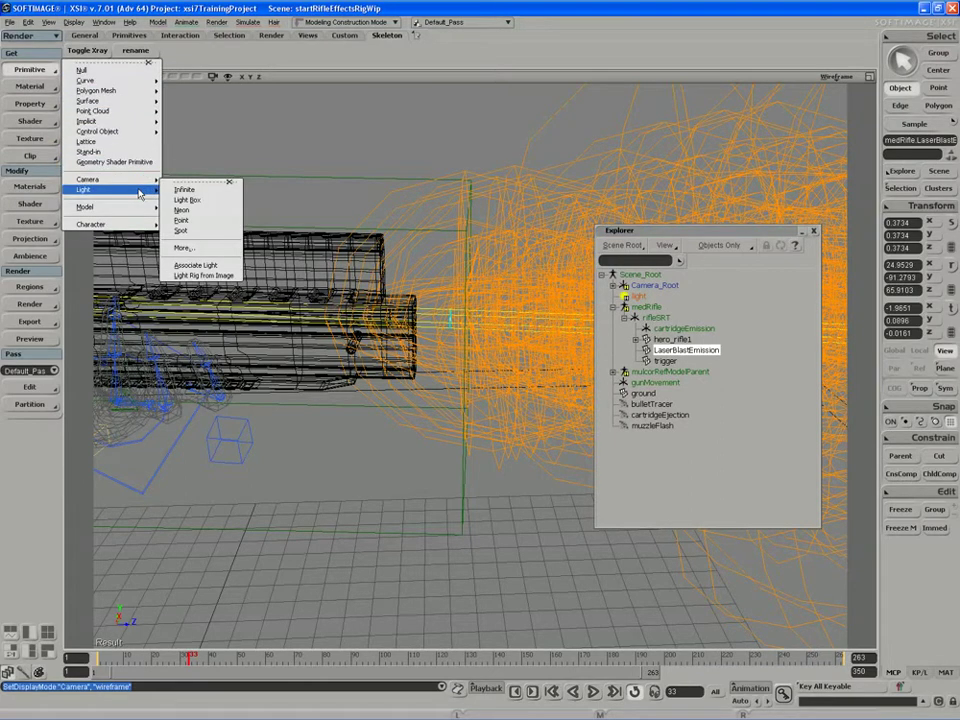
pyautogui.click(198, 221)
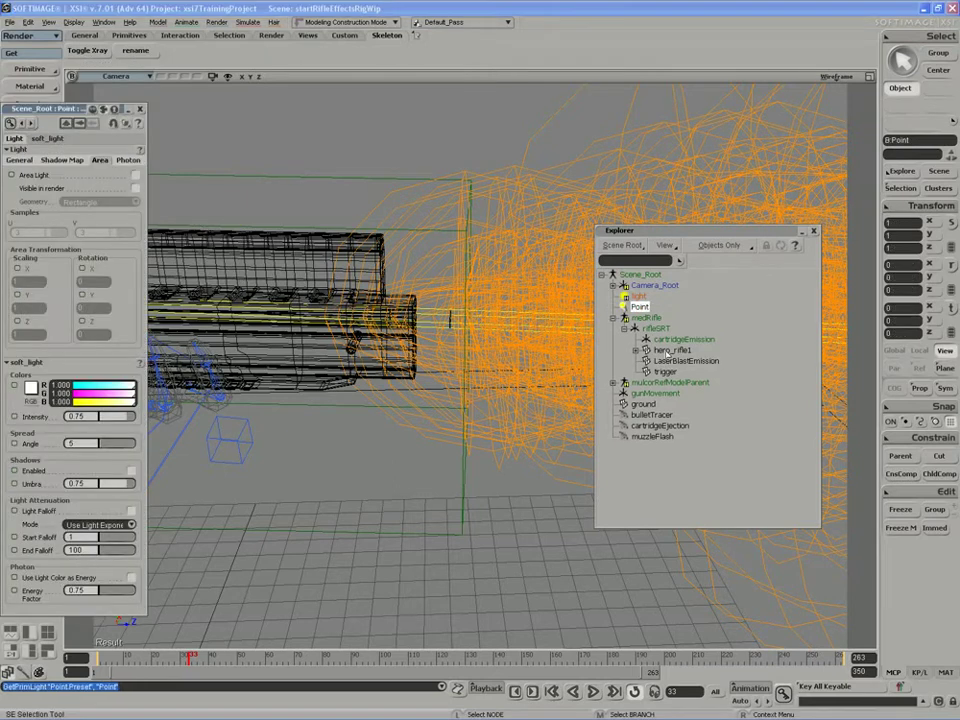
pyautogui.press('F2')
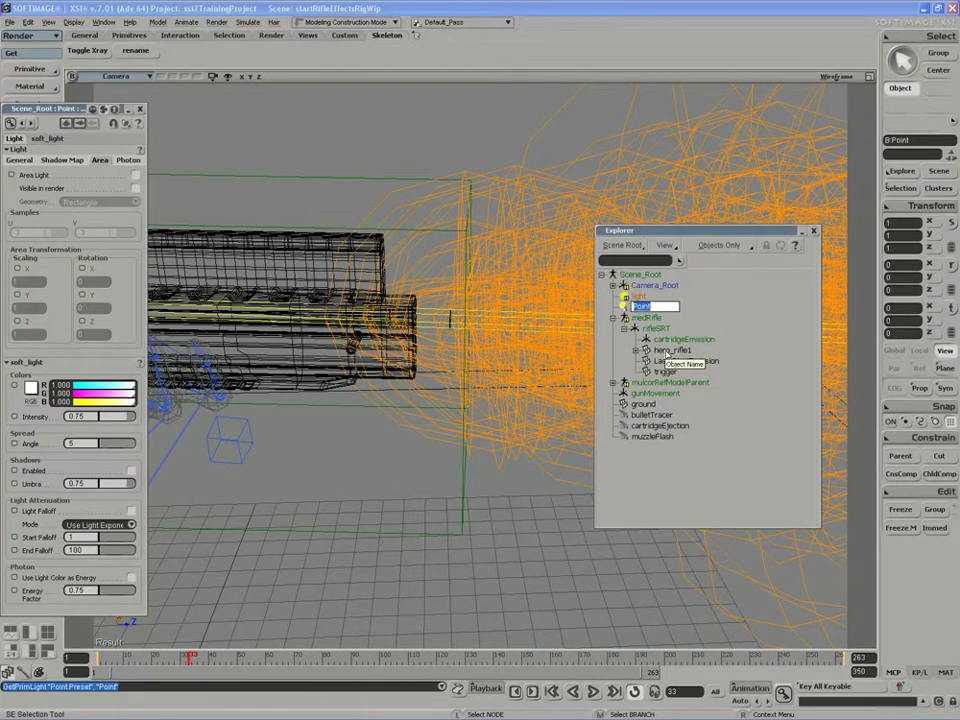
pyautogui.write('gunMuzzleBl')
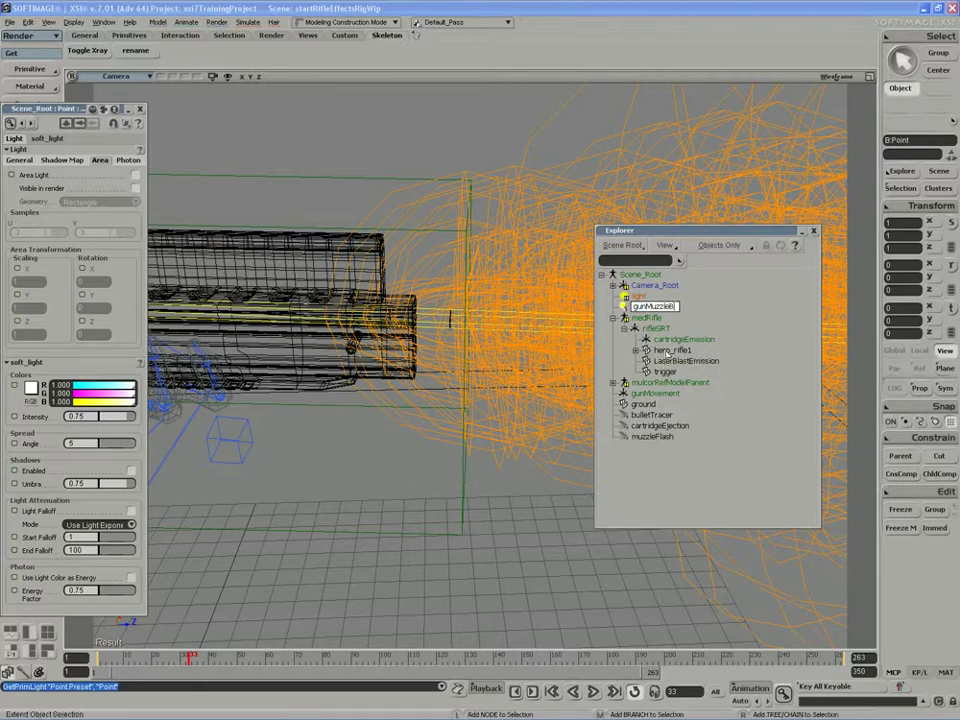
pyautogui.write('astLight')
pyautogui.press('Return')
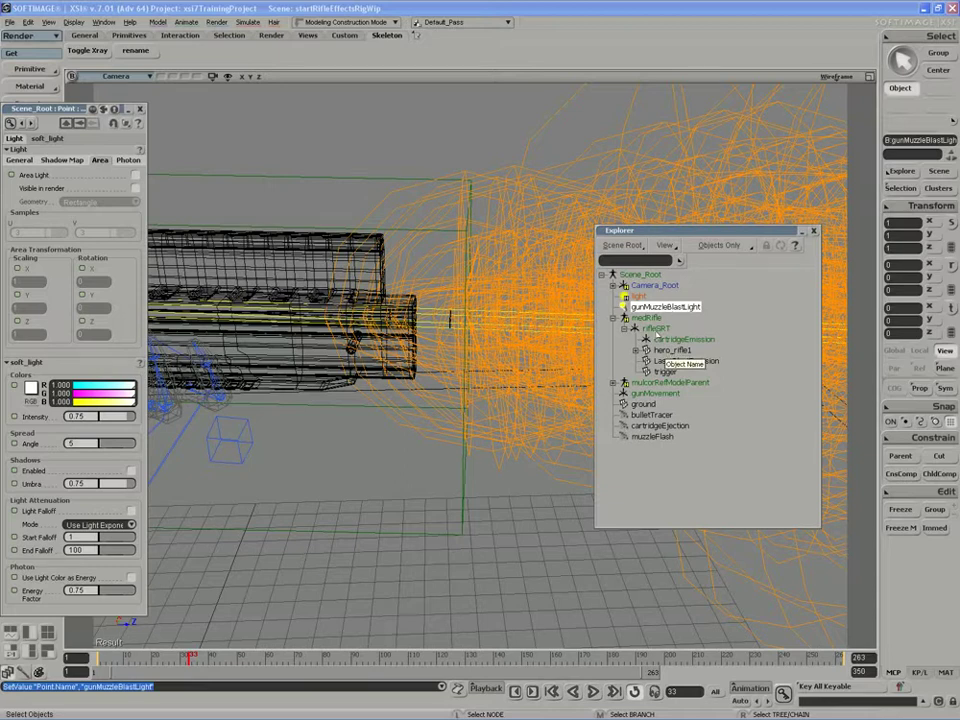
# Step: Match gunMuzzleBlastLight's translation to LaserBlastEmission and parent the light under rifleSRT
pyautogui.click(912, 206)
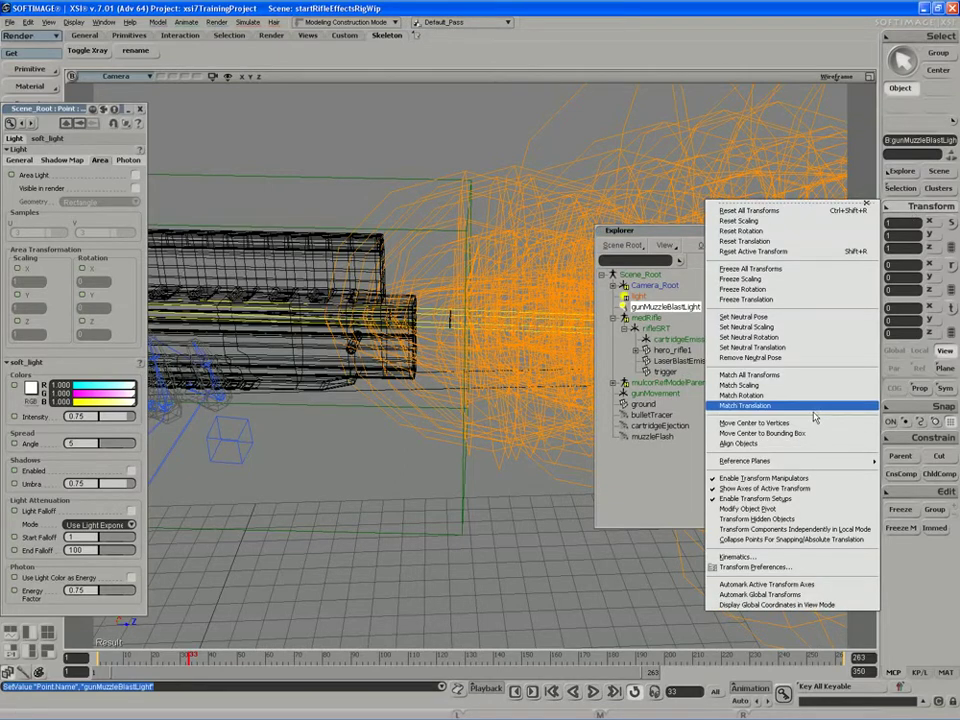
pyautogui.click(815, 408)
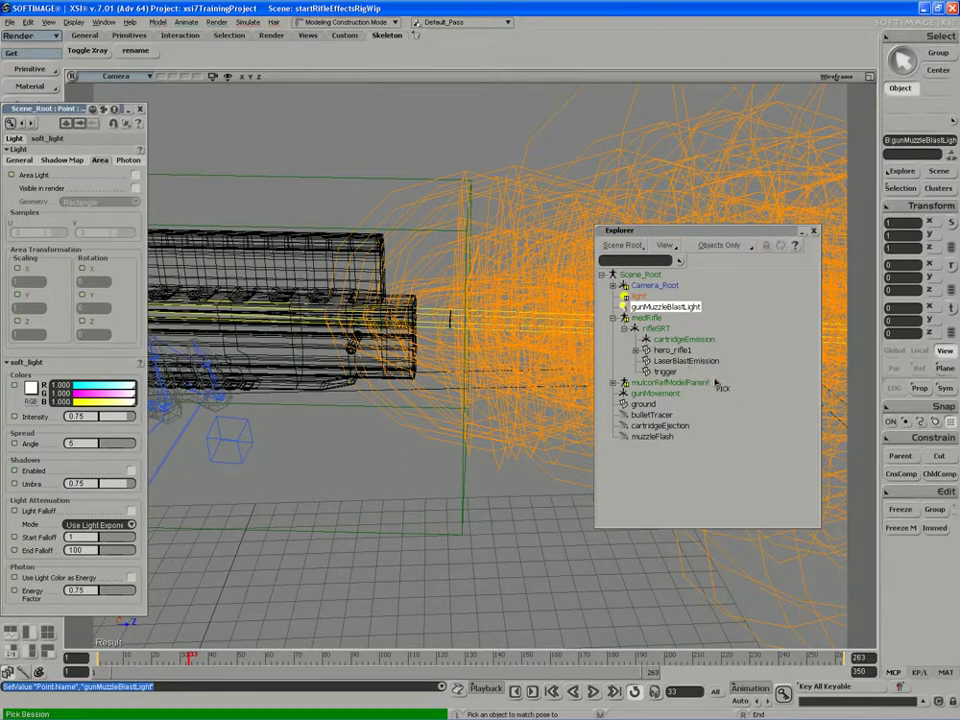
pyautogui.click(684, 361)
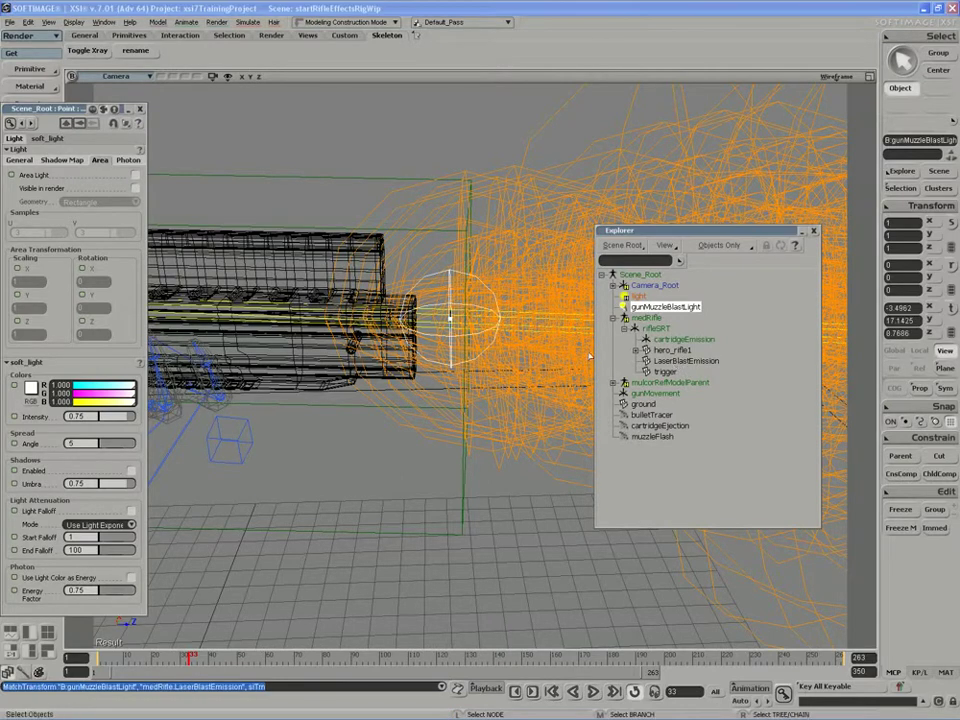
pyautogui.click(655, 307)
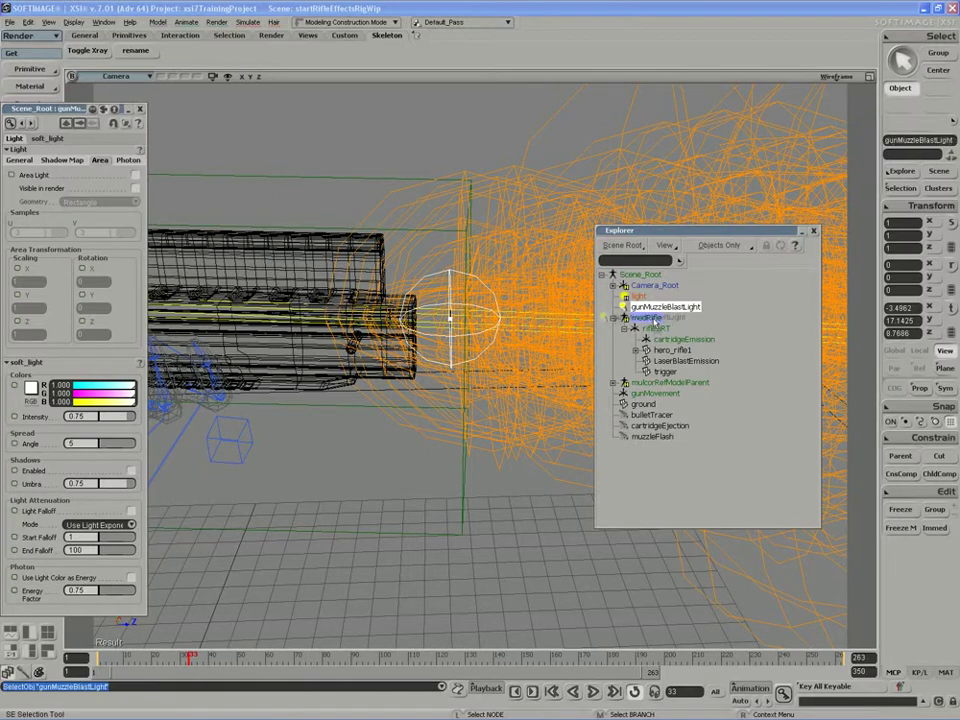
pyautogui.moveTo(654, 319); pyautogui.dragTo(655, 329)
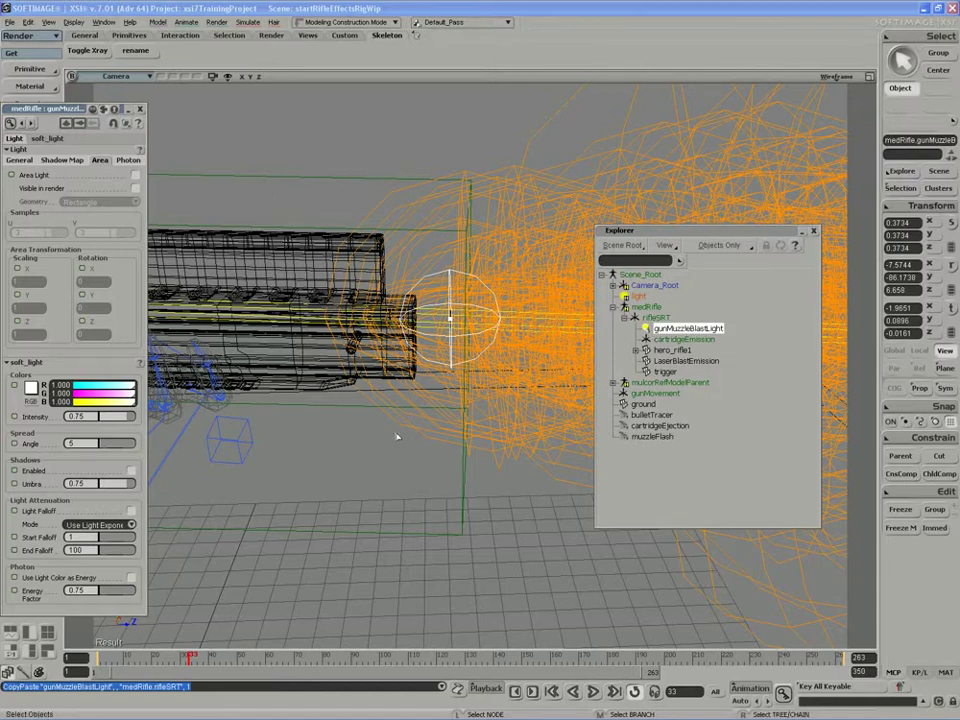
# Step: Enable Light Falloff in the general properties of gunMuzzleBlastLight
pyautogui.press('s')
pyautogui.moveTo(430, 405); pyautogui.dragTo(390, 371, button='middle')
pyautogui.moveTo(636, 233); pyautogui.dragTo(676, 365)
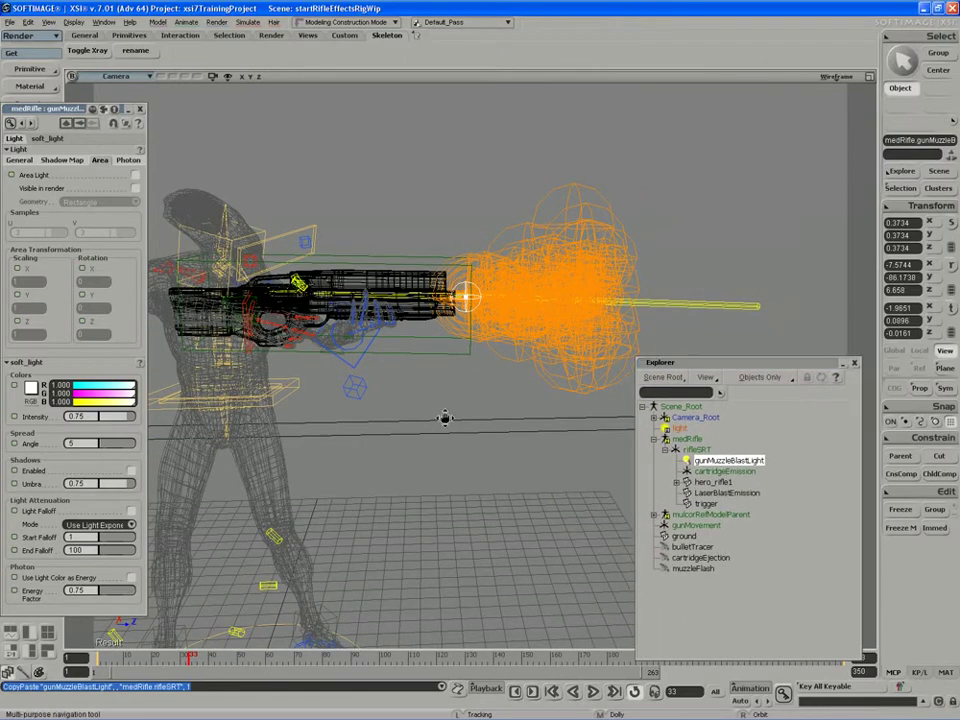
pyautogui.moveTo(446, 418); pyautogui.dragTo(448, 388, button='right')
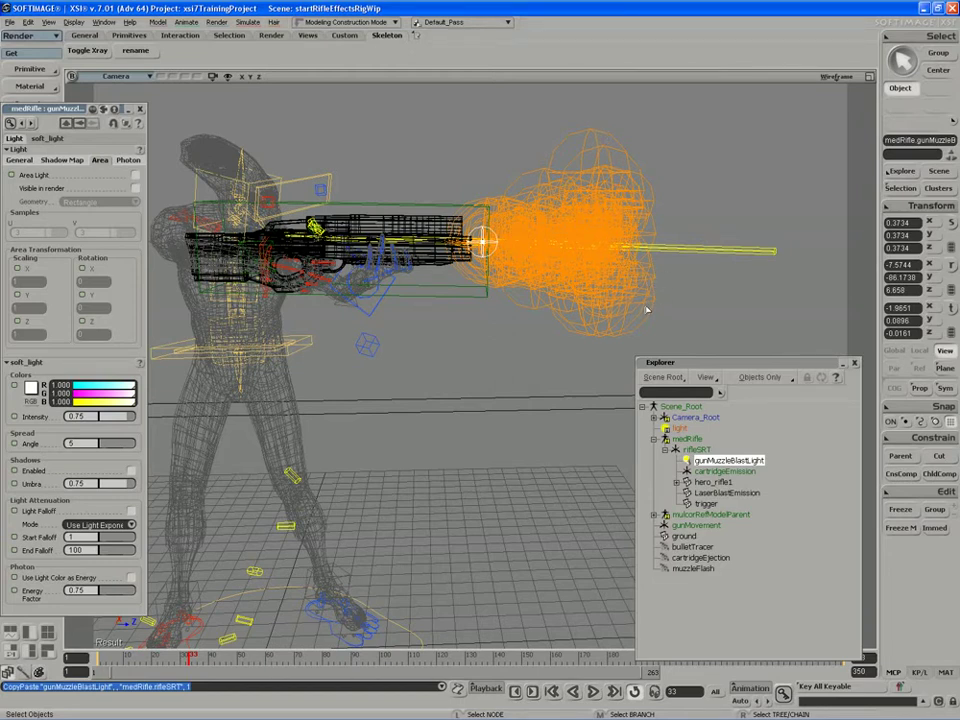
pyautogui.click(18, 160)
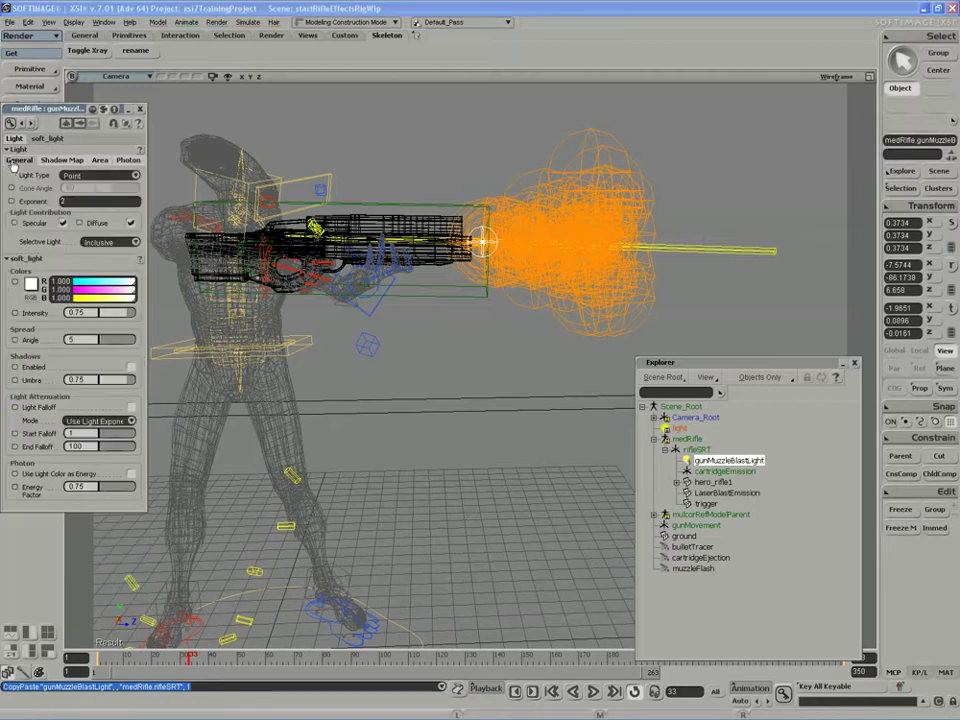
pyautogui.click(131, 408)
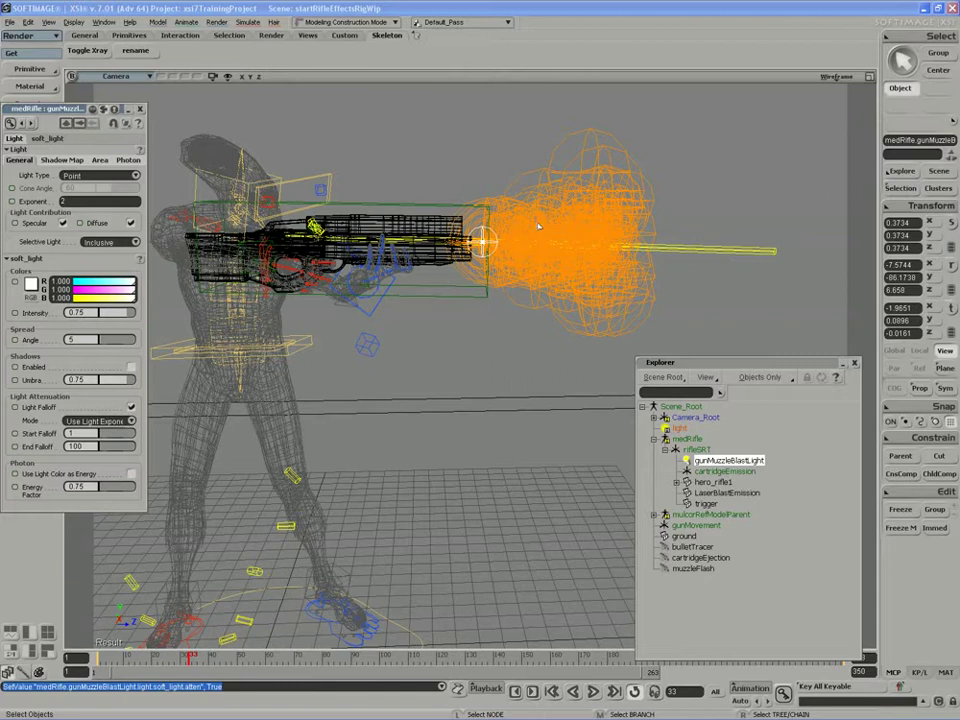
# Step: Preview the light in a render region covering the character's upper body, the rifle and the muzzle flash
pyautogui.press('q')
pyautogui.moveTo(643, 118)
pyautogui.mouseDown()
pyautogui.moveTo(205, 318)
pyautogui.moveTo(269, 411)
pyautogui.mouseUp()
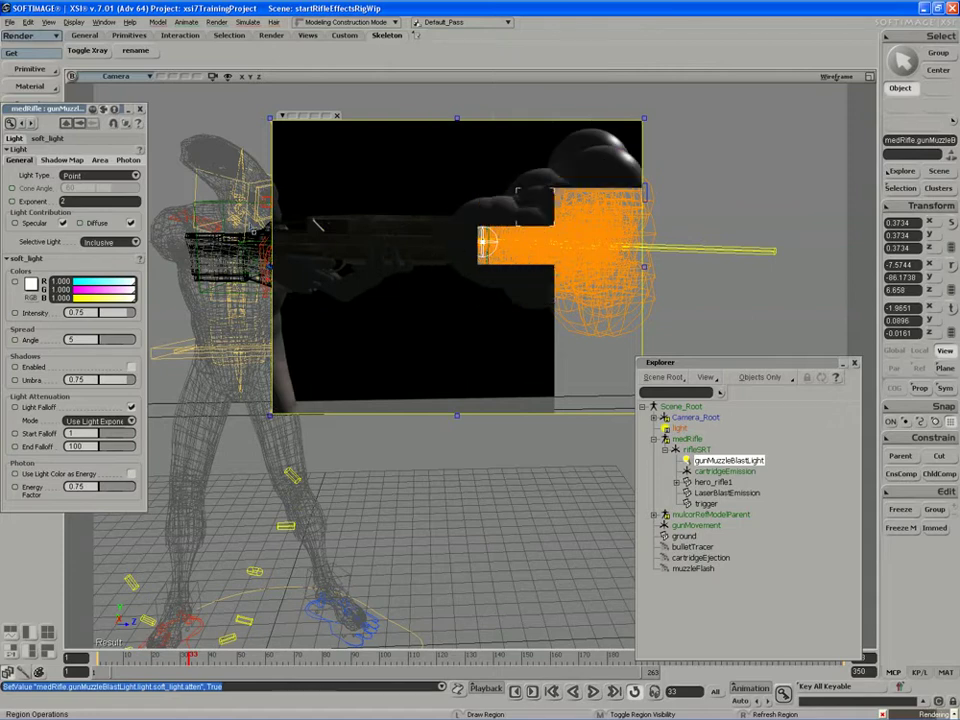
pyautogui.moveTo(204, 108); pyautogui.dragTo(699, 449)
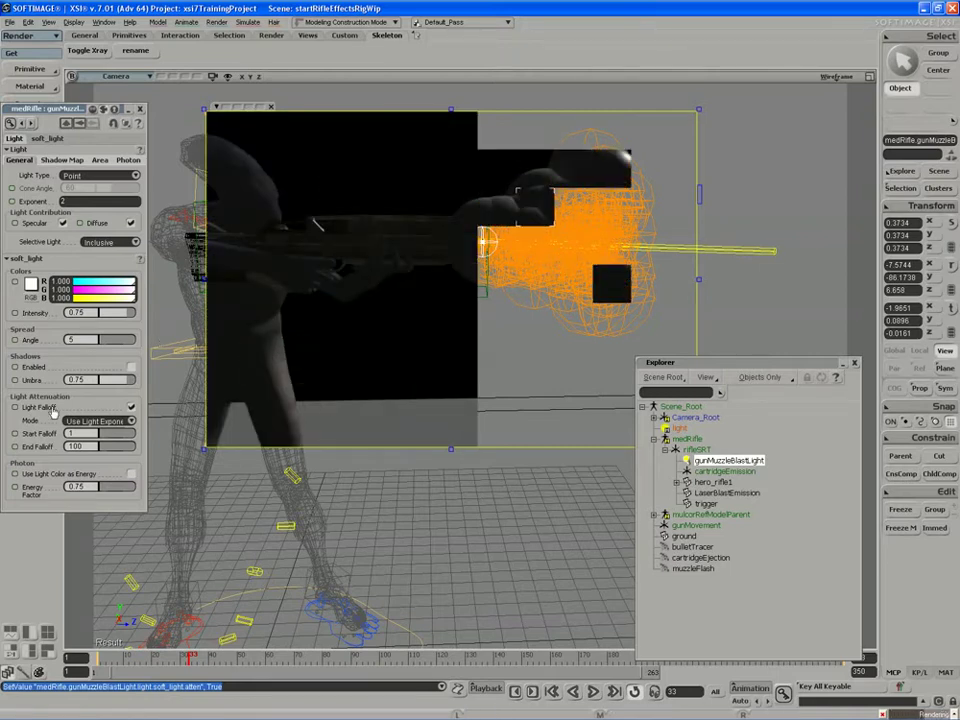
# Step: Set the light's Start Falloff to 8 and End Falloff to 20
pyautogui.click(15, 434)
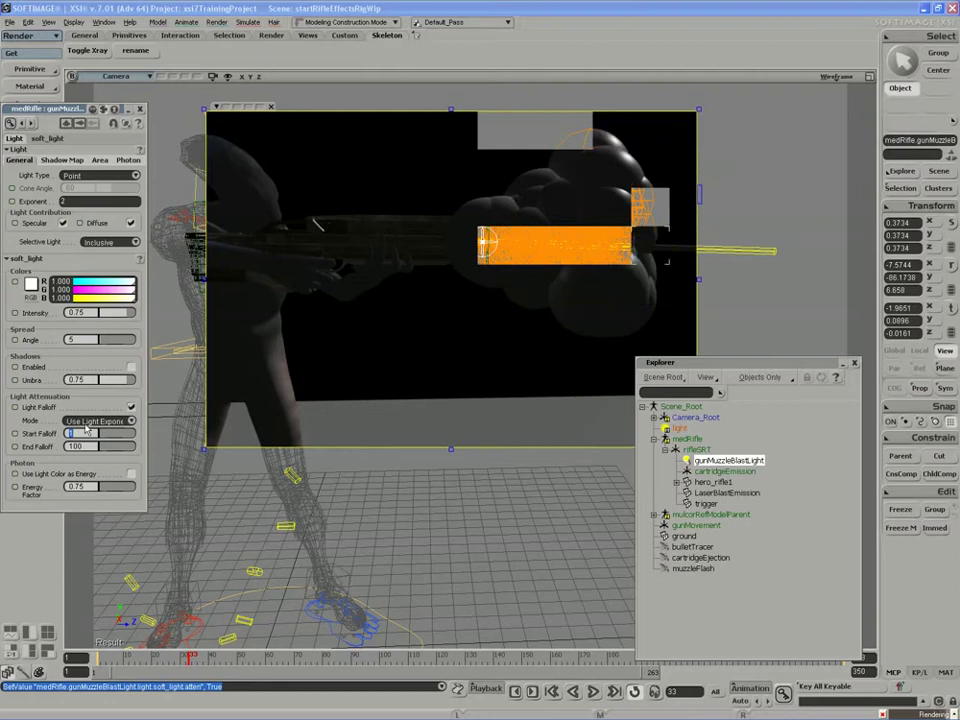
pyautogui.click(80, 433)
pyautogui.write('8')
pyautogui.press('Return')
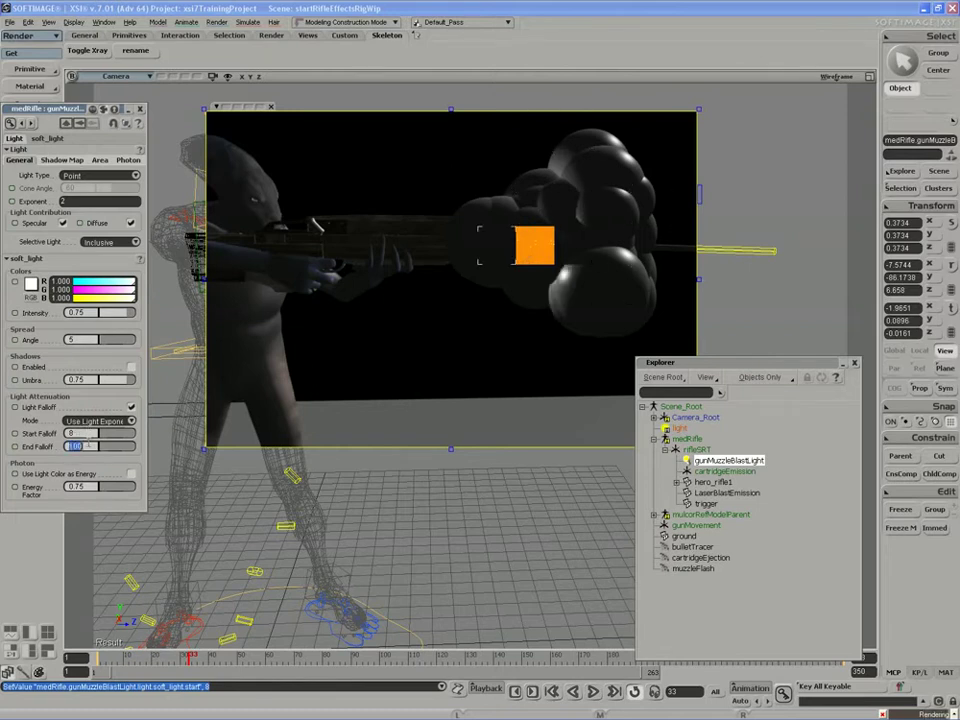
pyautogui.click(90, 446)
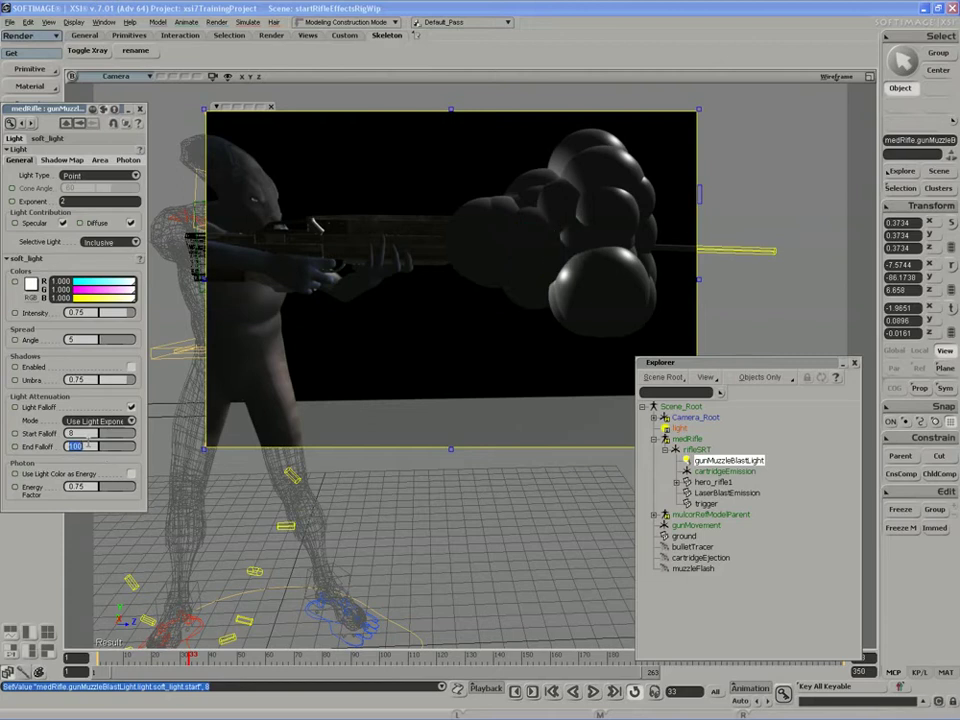
pyautogui.write('20')
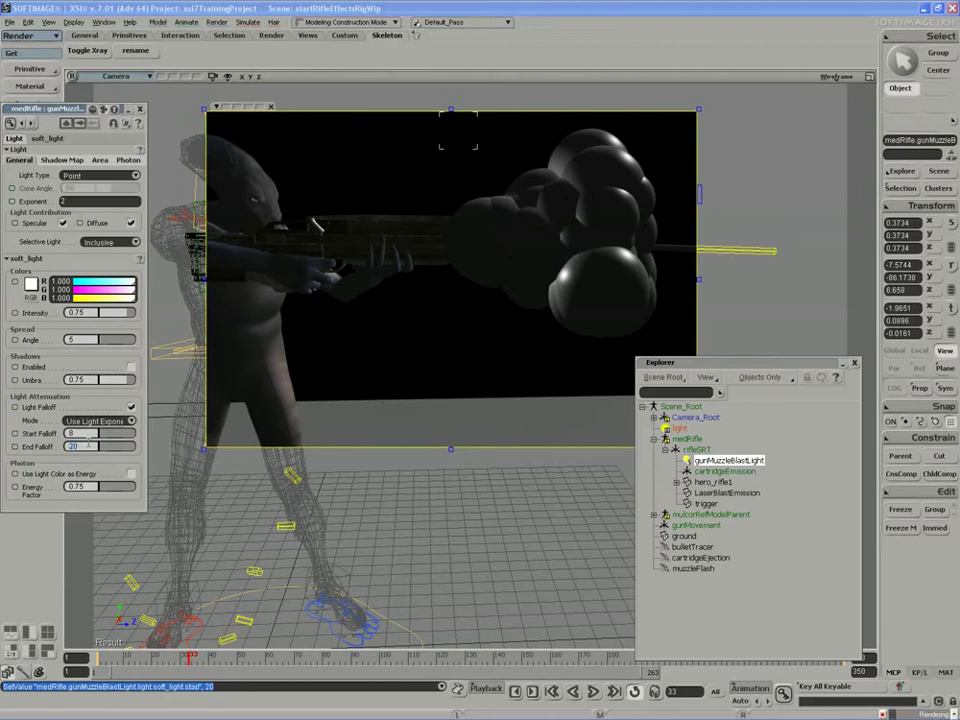
pyautogui.press('Return')
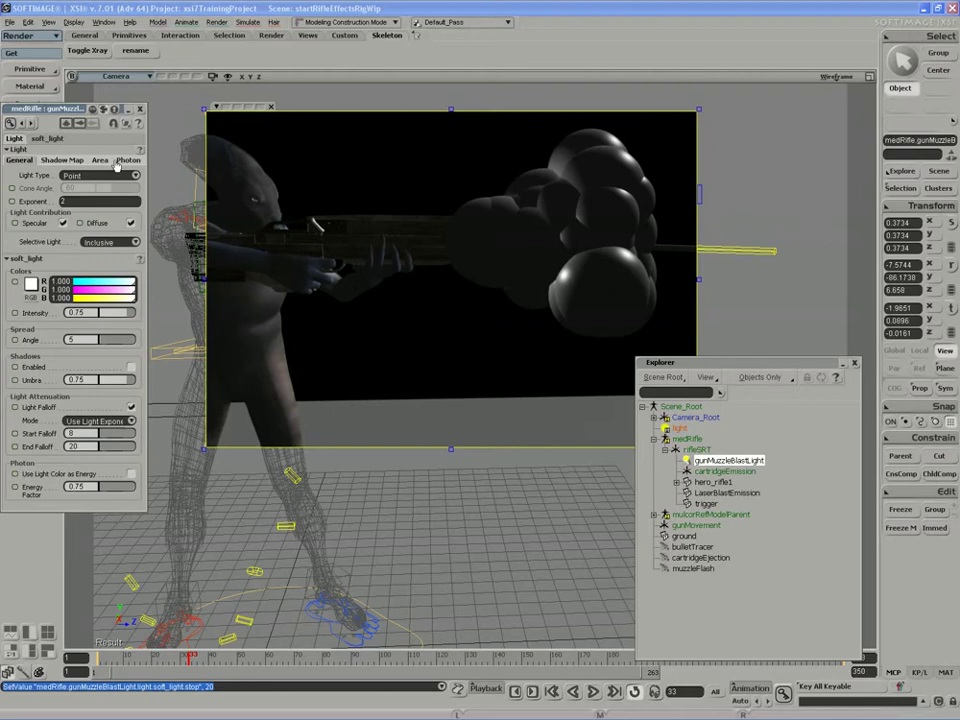
# Step: Hide the render region, then turn gunMuzzleBlastLight into an area light scaled to 2 in X, Y and Z
pyautogui.middleClick(482, 240)
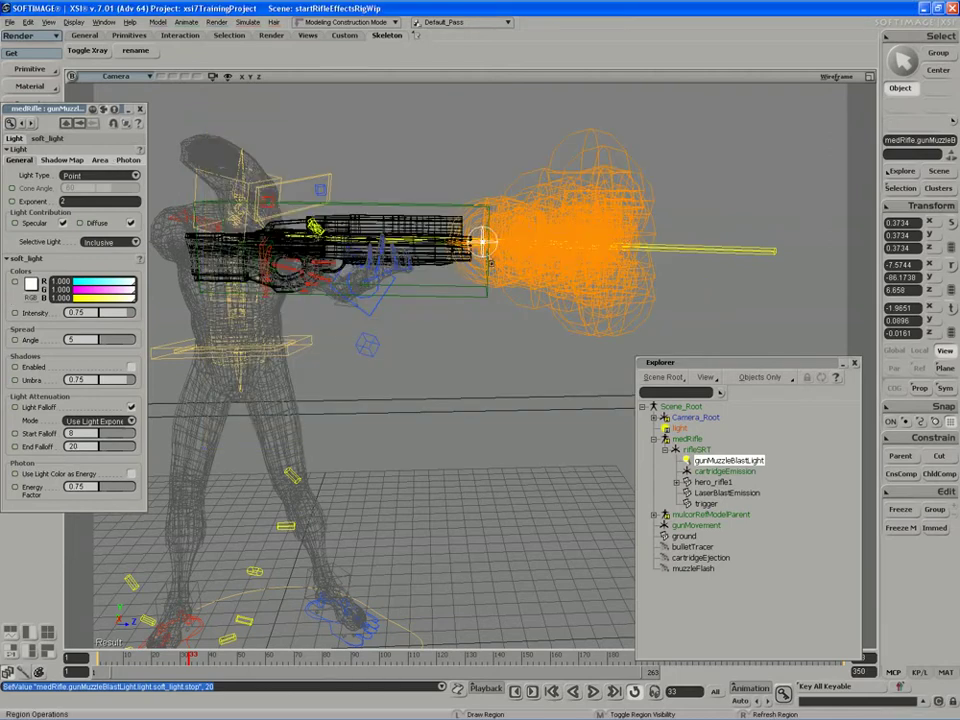
pyautogui.click(100, 160)
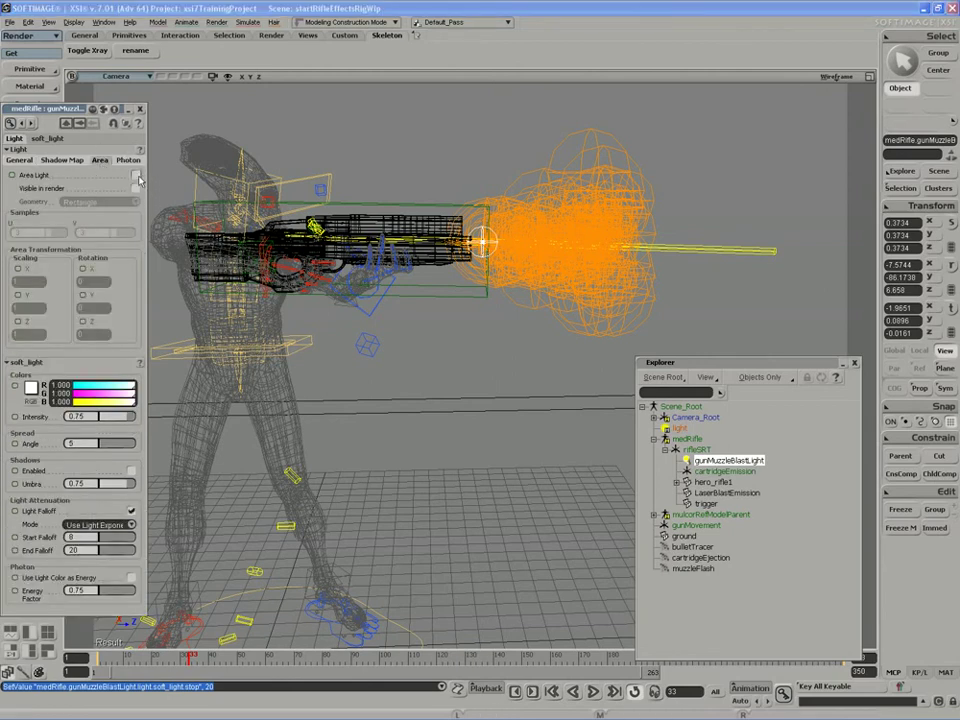
pyautogui.click(136, 176)
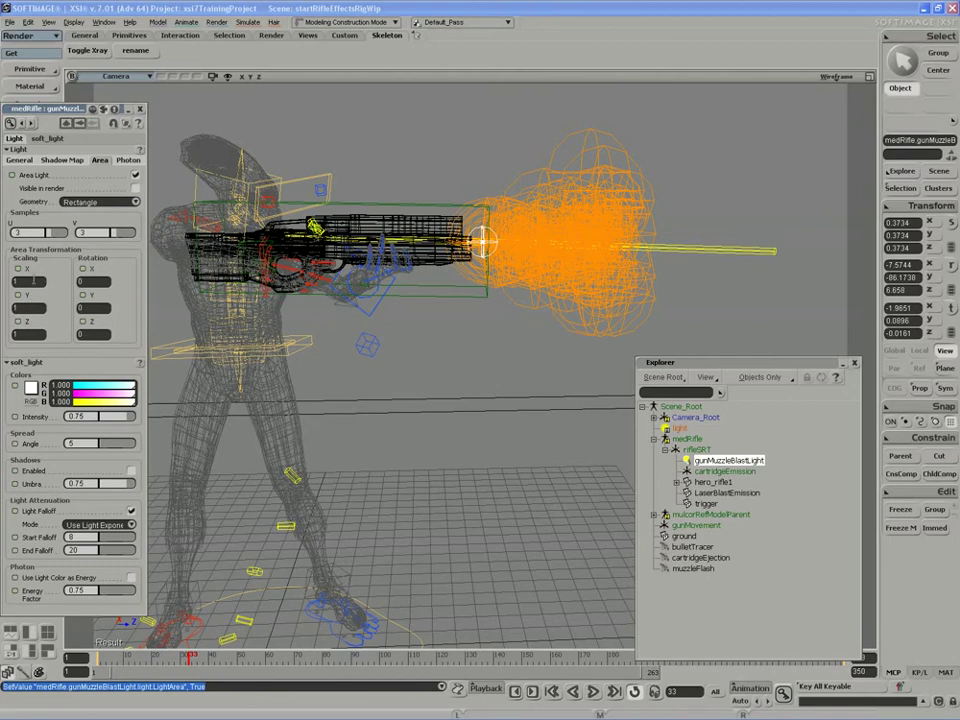
pyautogui.write('2')
pyautogui.press('Tab')
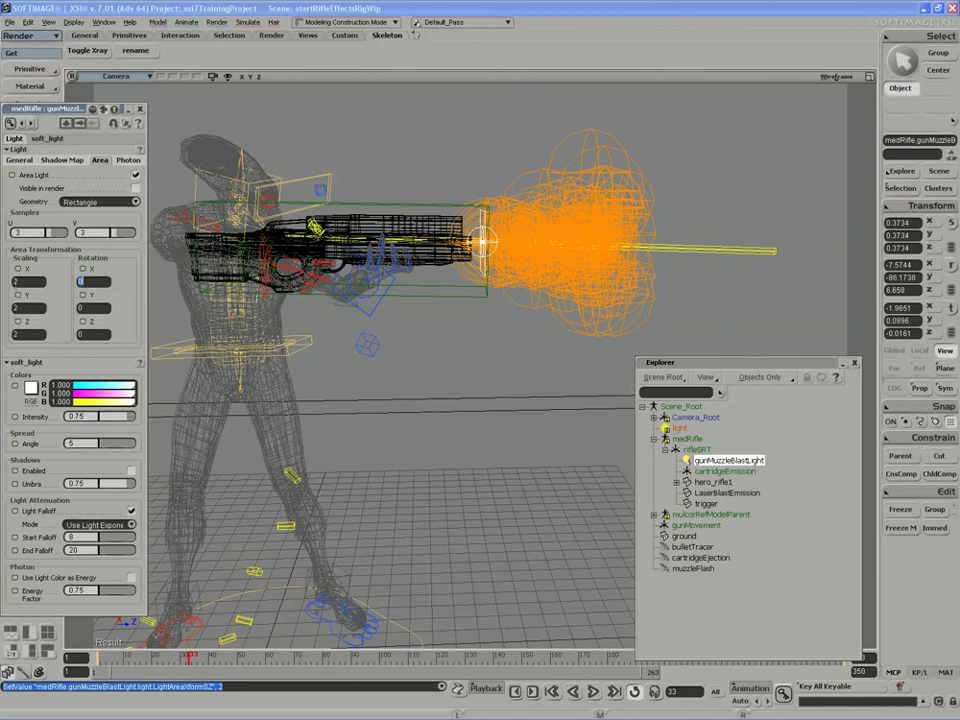
# Step: Set the area light's U and V samples to 5 and preview the rifle and muzzle flash in a render region
pyautogui.click(20, 232)
pyautogui.write('5')
pyautogui.press('Tab')
pyautogui.write('5')
pyautogui.press('Return')
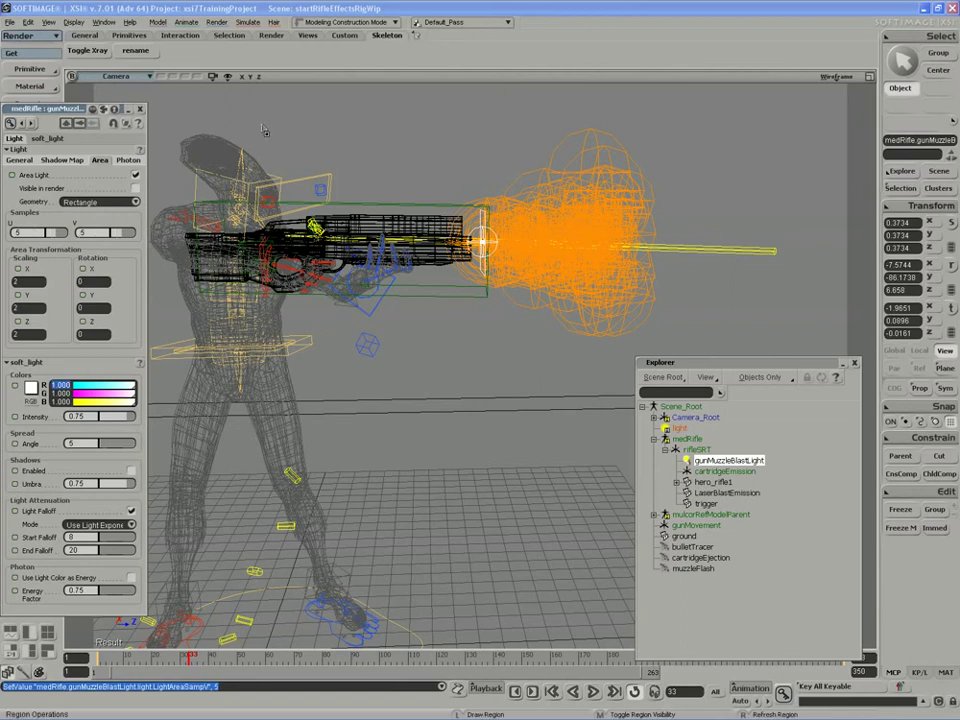
pyautogui.press('q')
pyautogui.moveTo(254, 107)
pyautogui.mouseDown()
pyautogui.moveTo(680, 364)
pyautogui.moveTo(772, 372)
pyautogui.mouseUp()
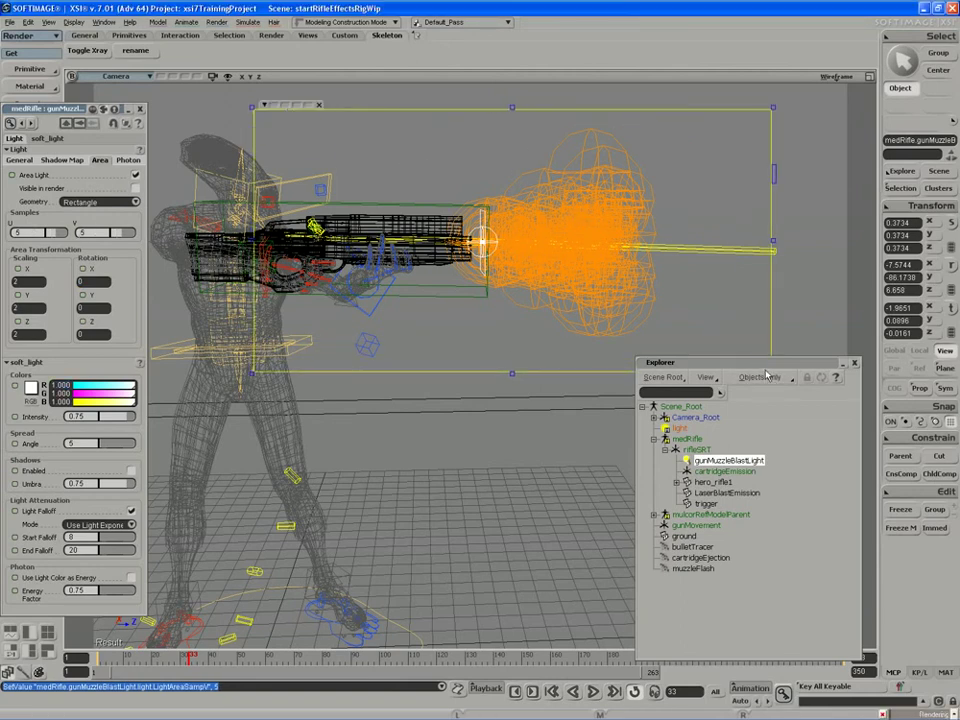